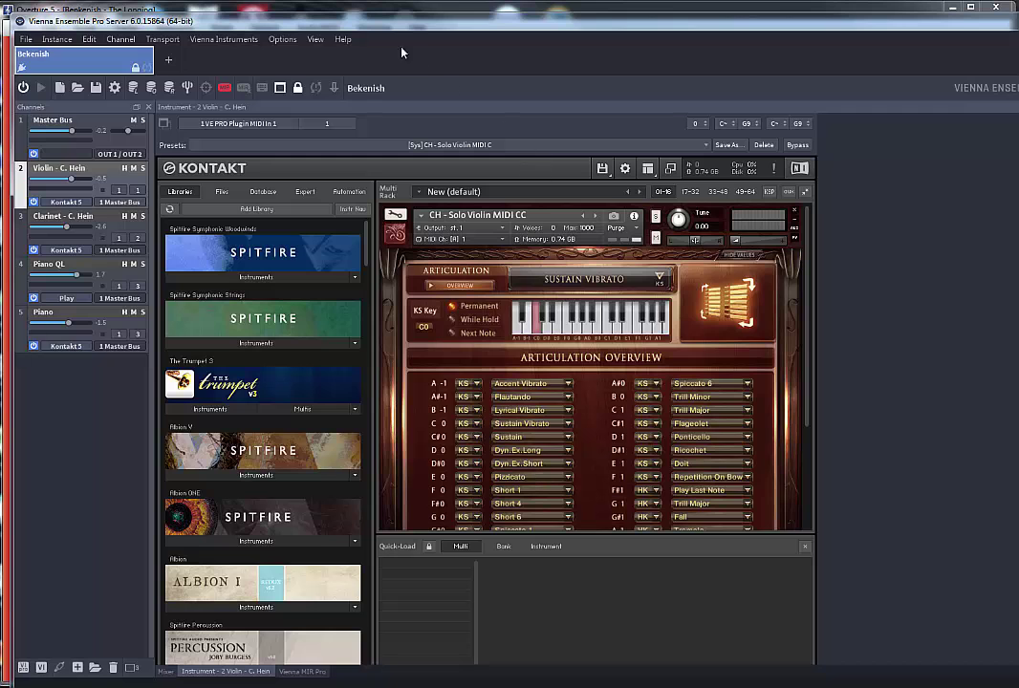
Bring the 'Bekenish – The Longing' score in front of Vienna Ensemble Pro and open the symbols palette.
click(287, 12)
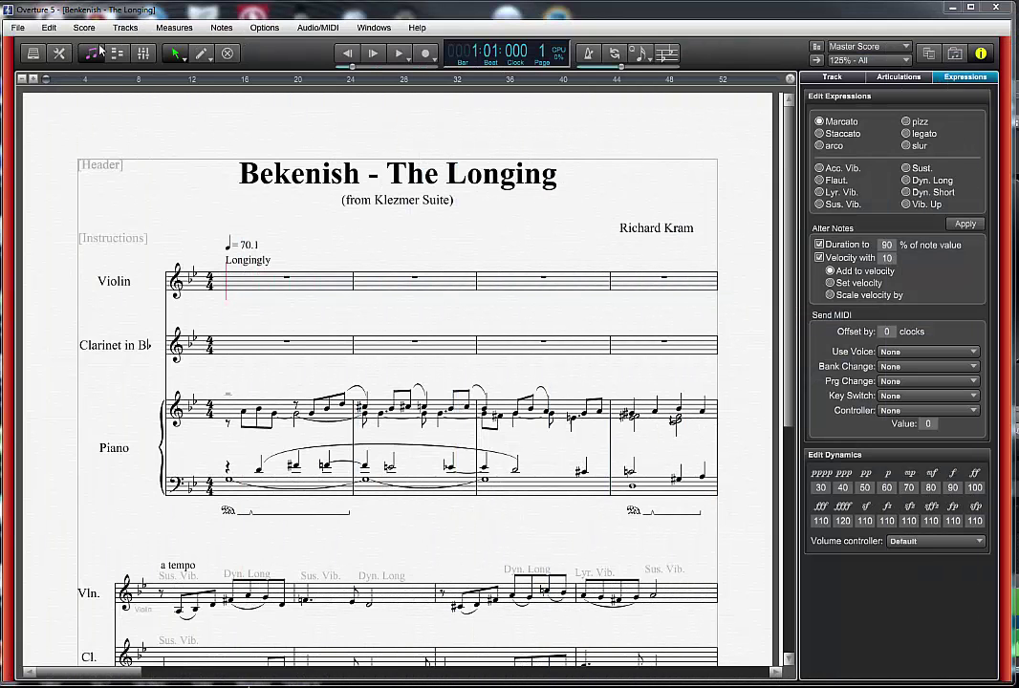
click(58, 52)
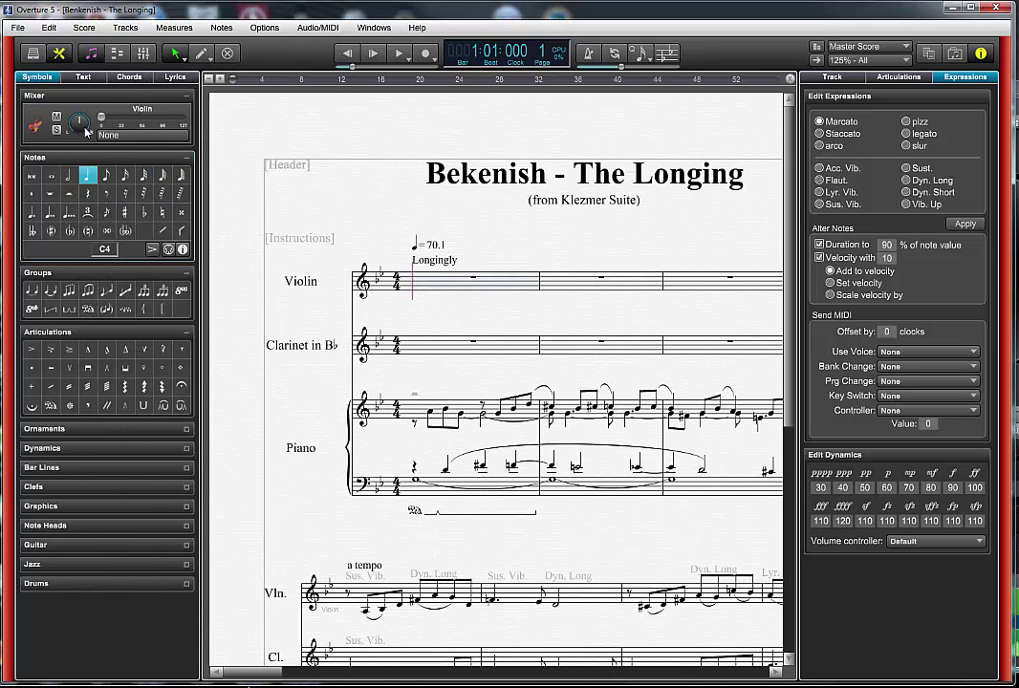
Show the Text palette's Expression list, starting a new expression and then cancelling it.
click(83, 77)
click(65, 190)
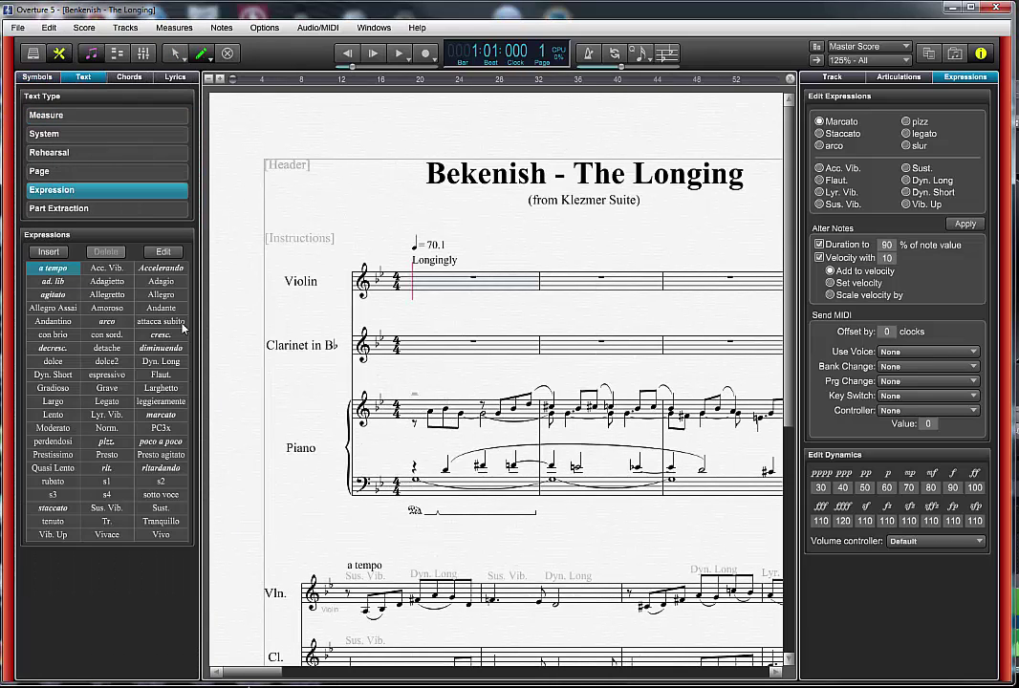
click(50, 252)
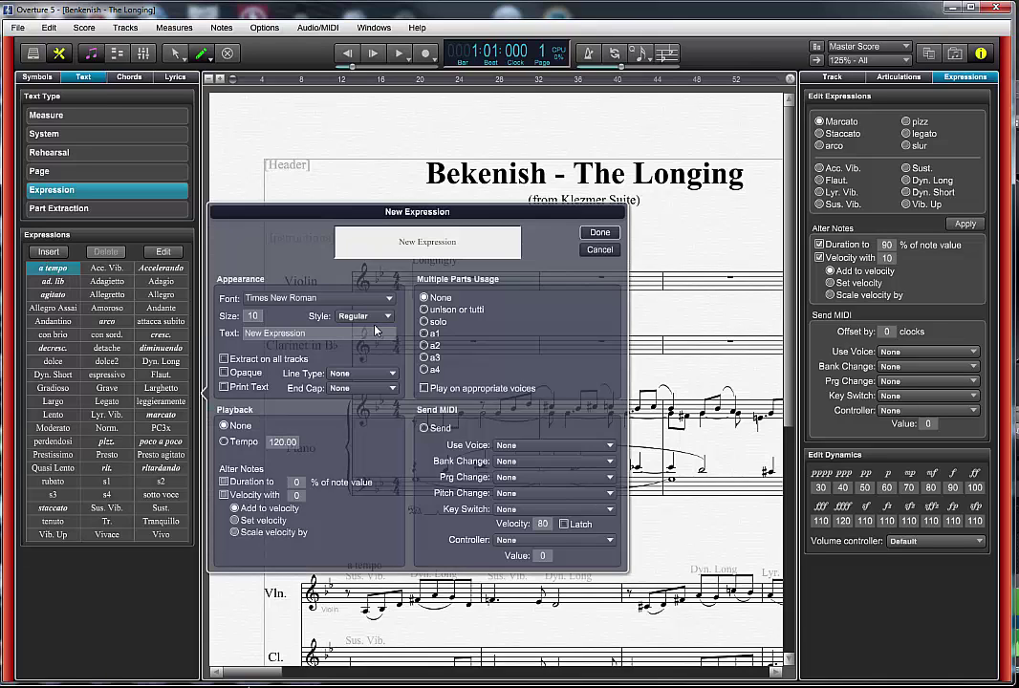
triple_click(264, 335)
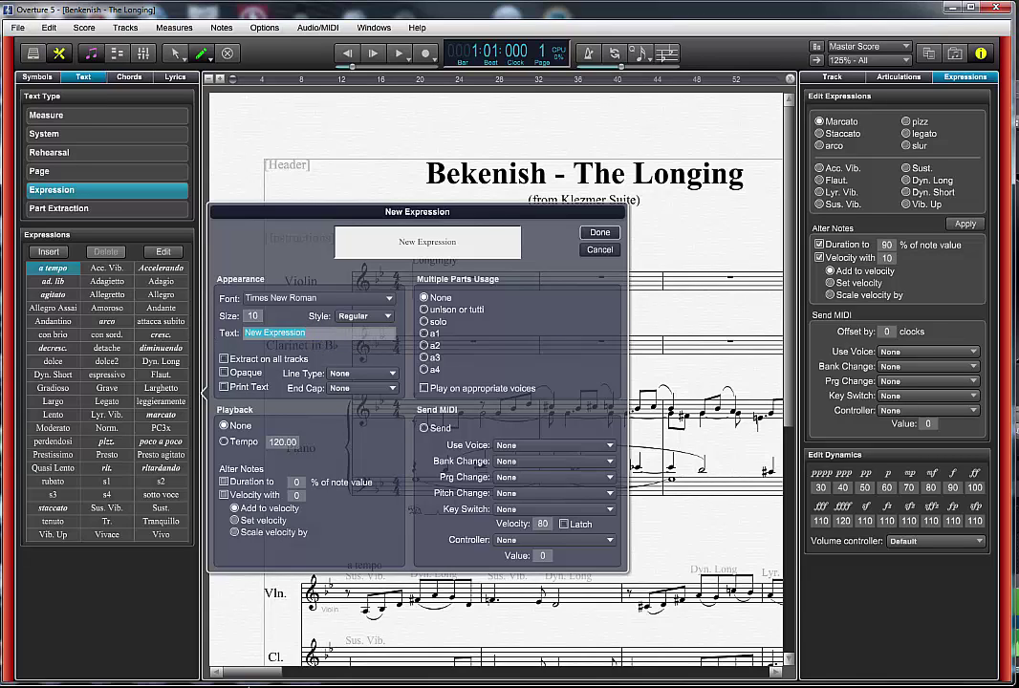
click(599, 249)
Check Vienna Ensemble Pro, then pick Dyn. Long in the Expressions list.
key(alt+Tab)
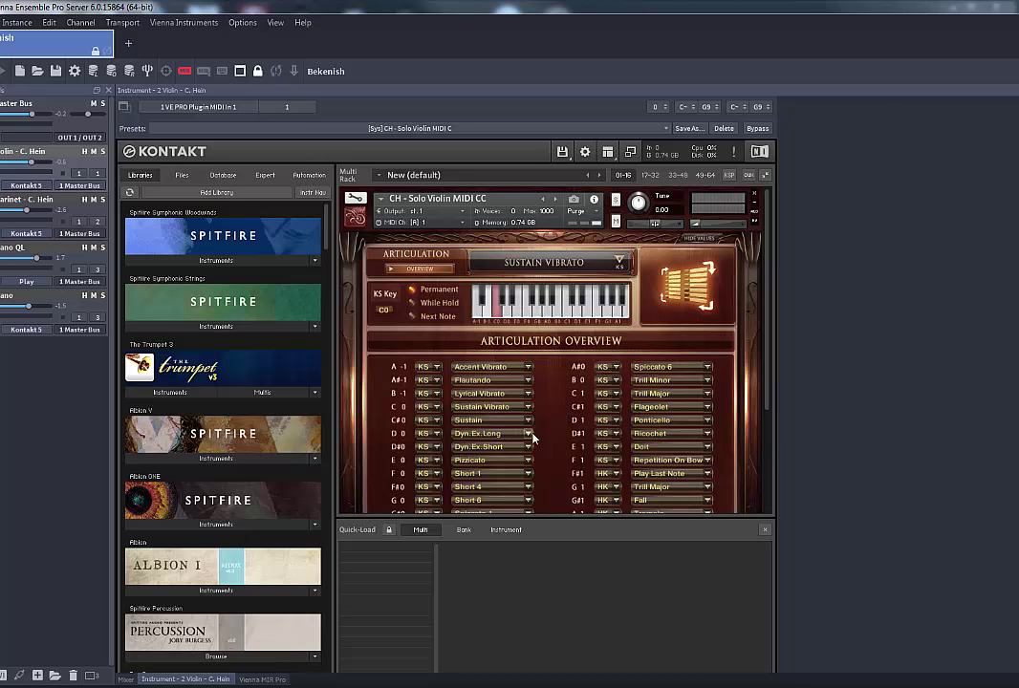
key(alt+Tab)
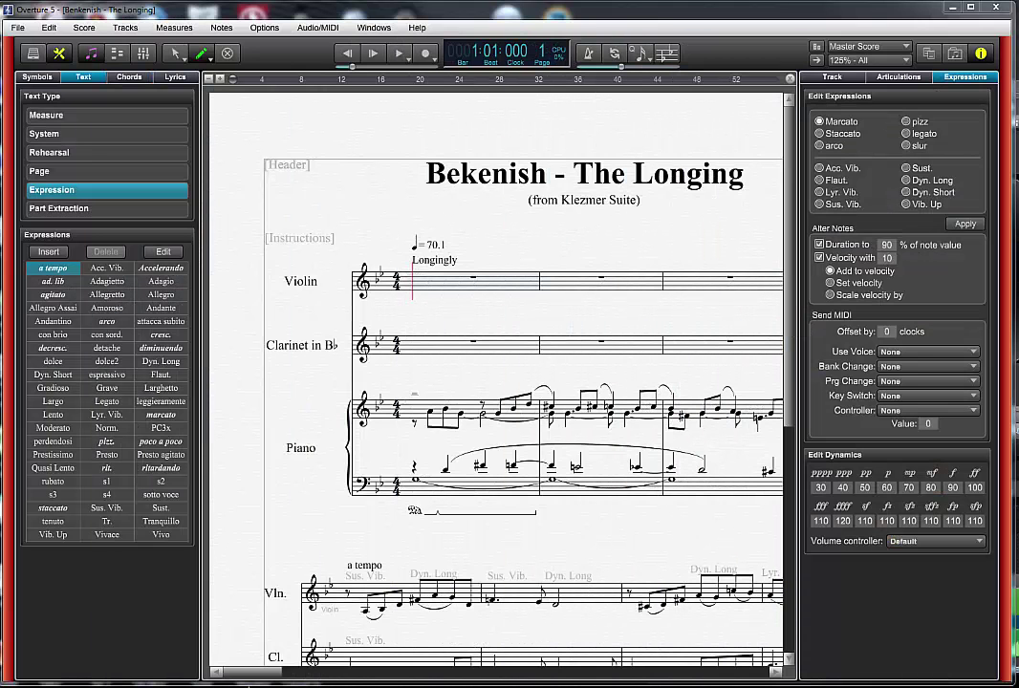
click(162, 362)
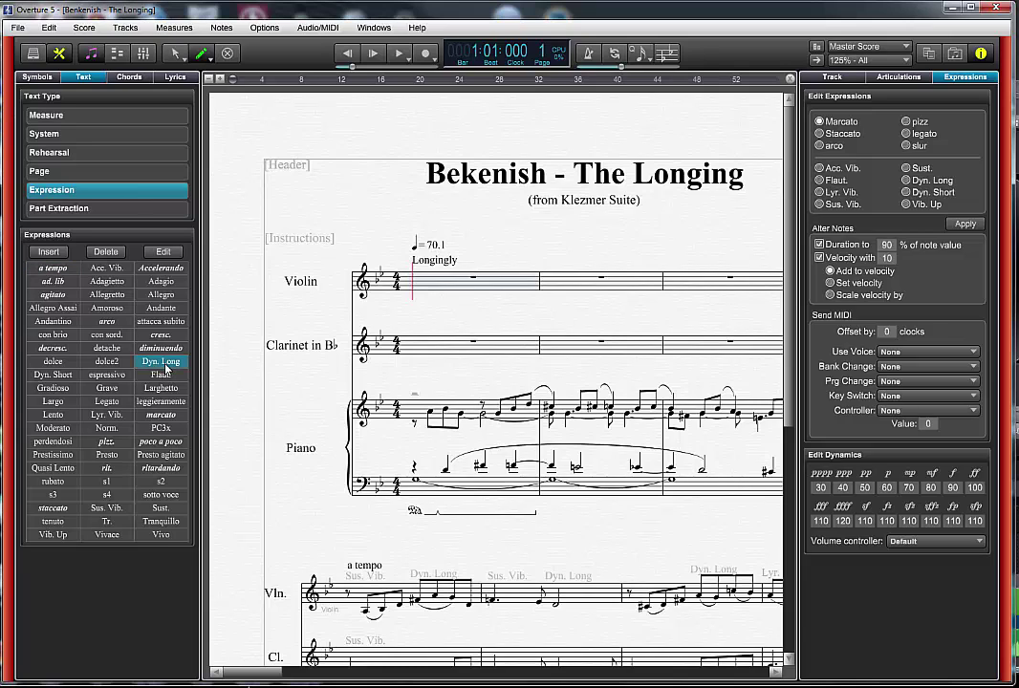
Load Dyn. Long's playback settings (key switch D1) and switch to Vienna Ensemble Pro.
click(902, 183)
key(alt+Tab)
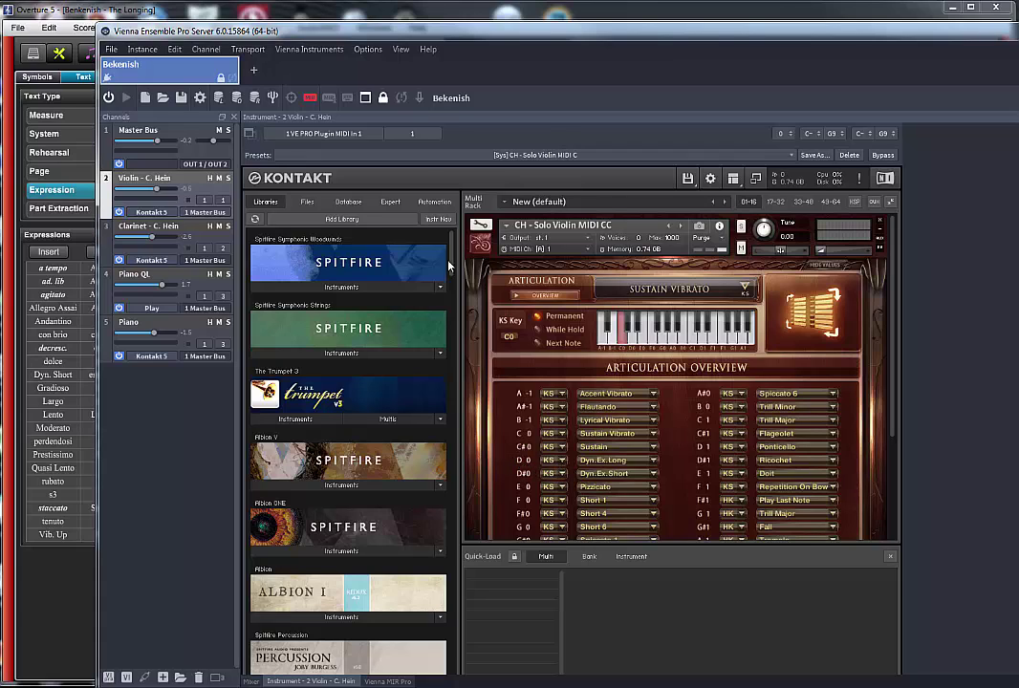
Move the Vienna Ensemble Pro window down and put it away to return to Overture.
drag(320, 34, 321, 83)
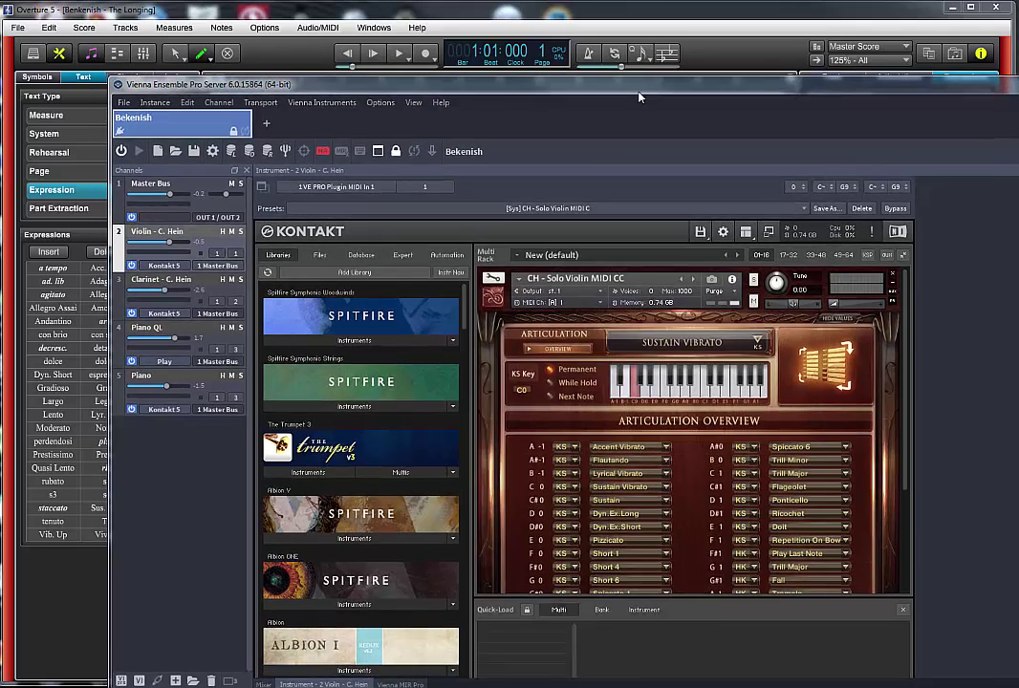
click(530, 75)
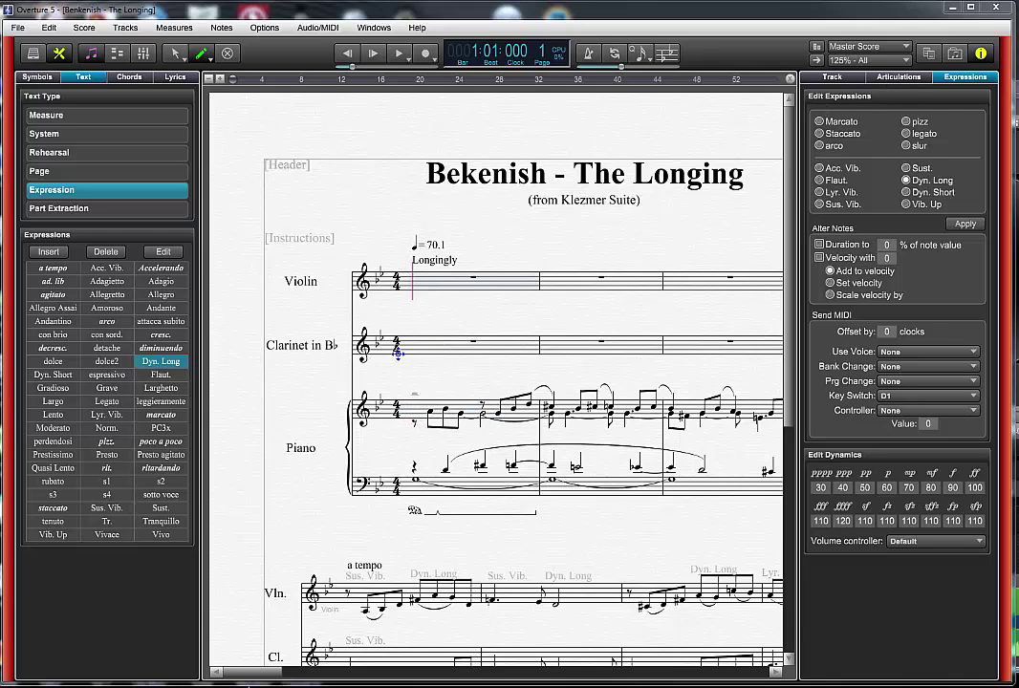
Switch to the arrow tool, reveal the user slots, and open user 1's expression list.
key(Escape)
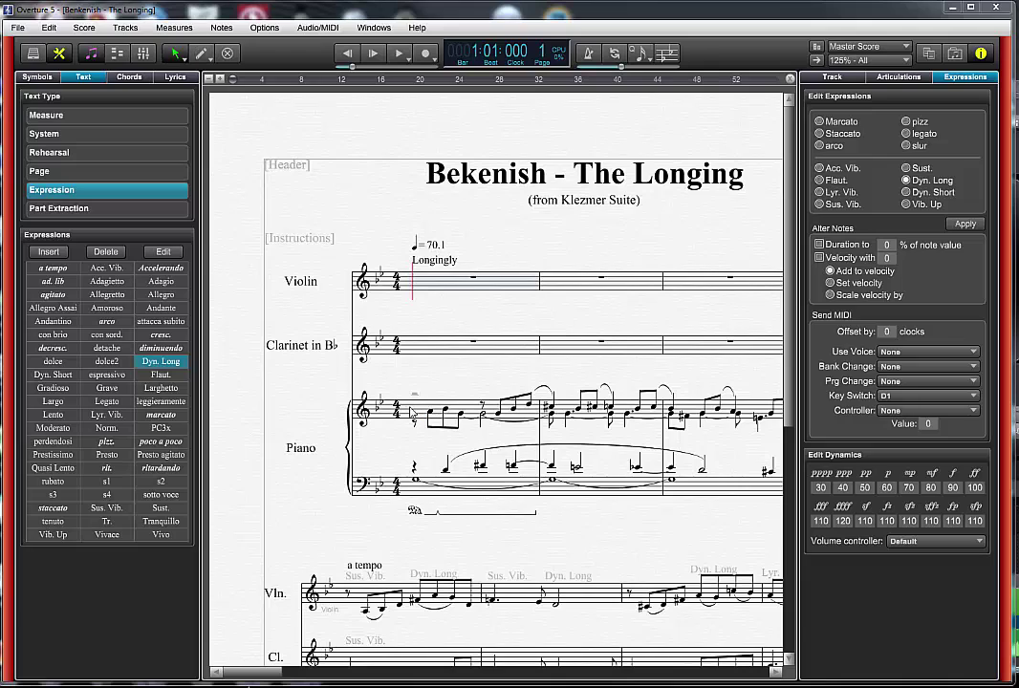
key(Down)
key(Down)
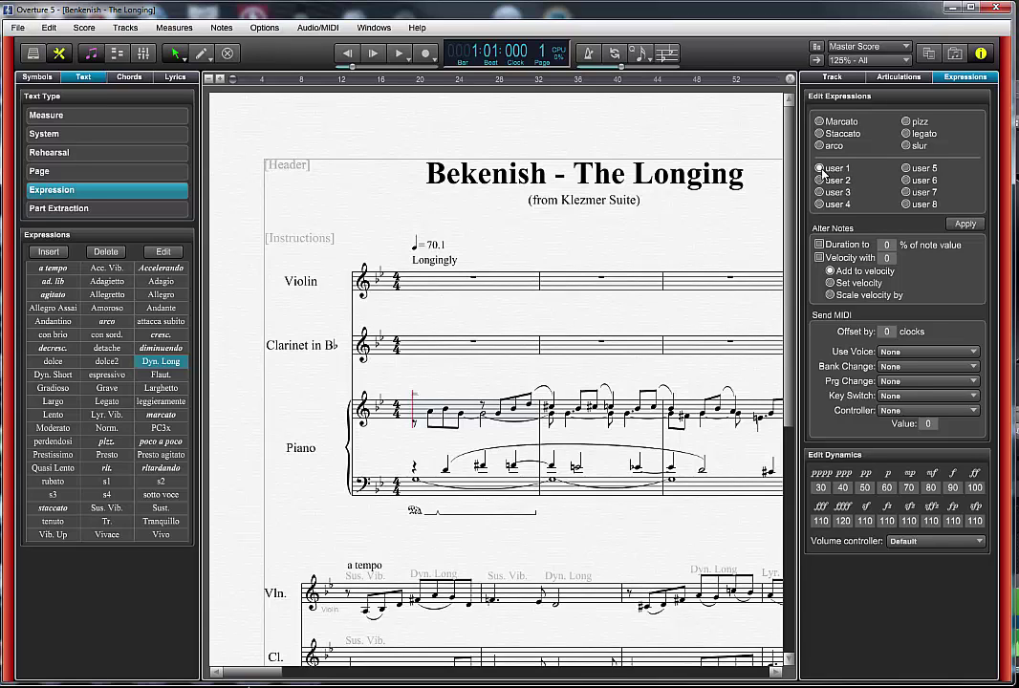
click(821, 170)
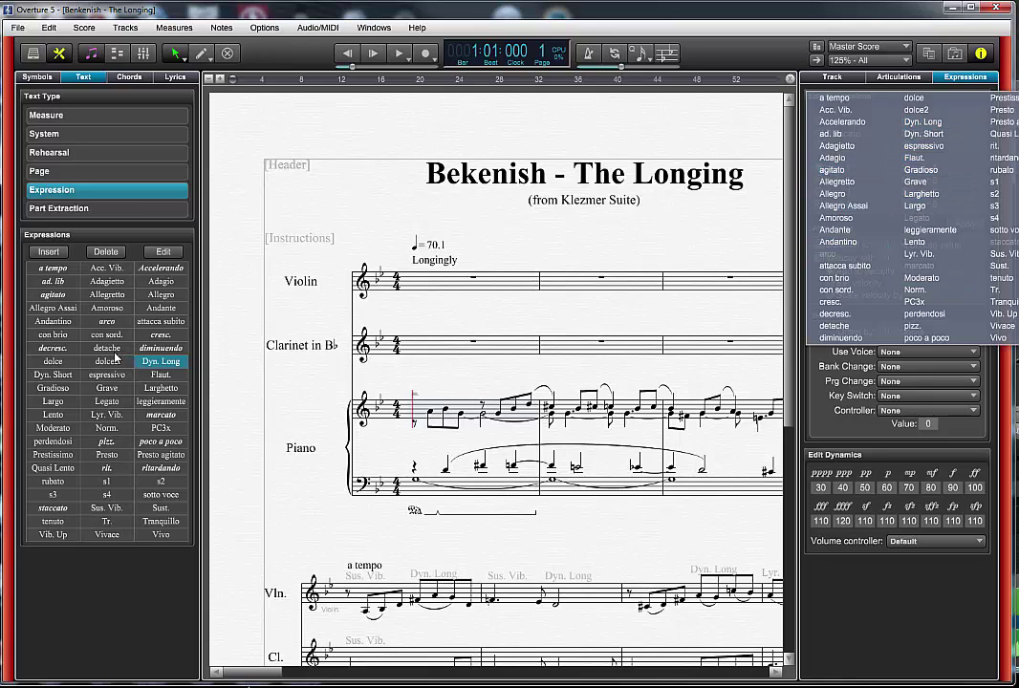
Assign s1 to the user 1 slot and make it send key switch F0.
click(1000, 184)
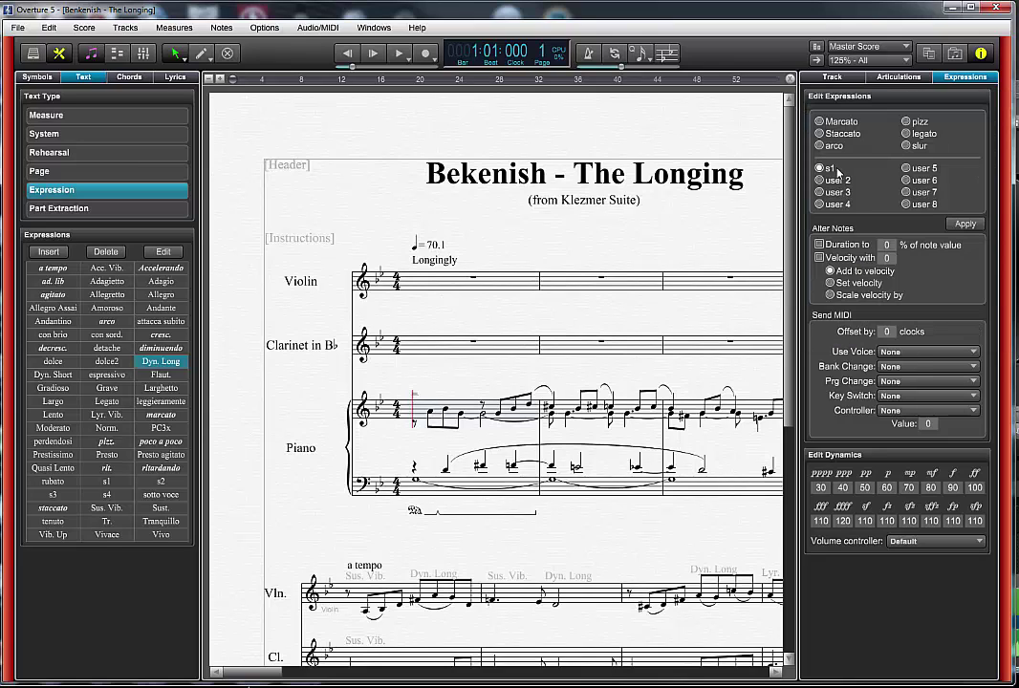
click(929, 396)
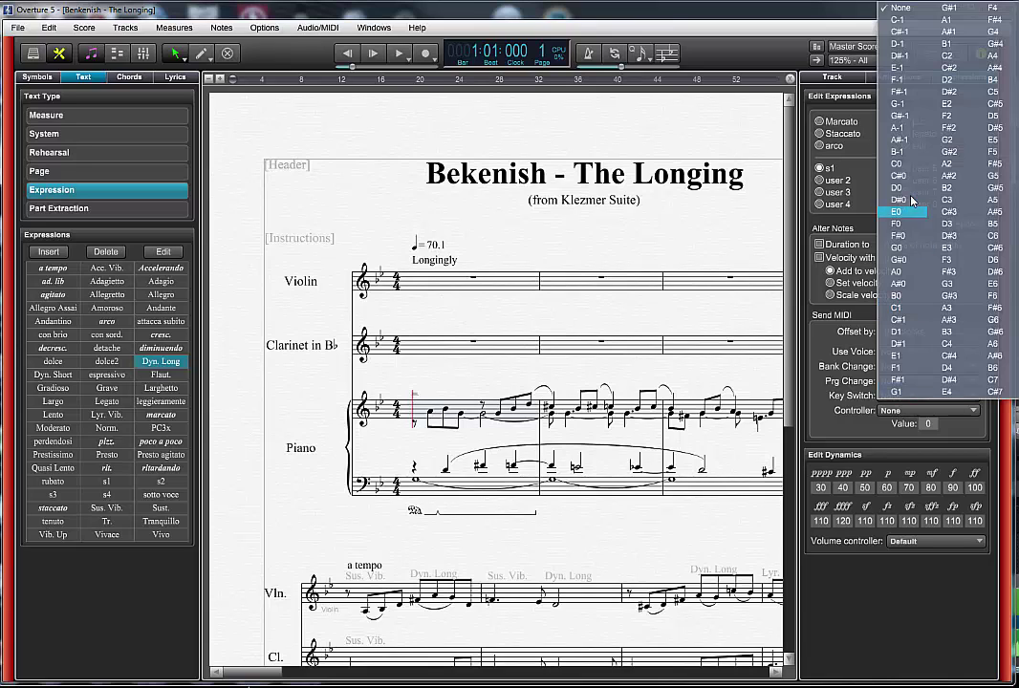
click(908, 224)
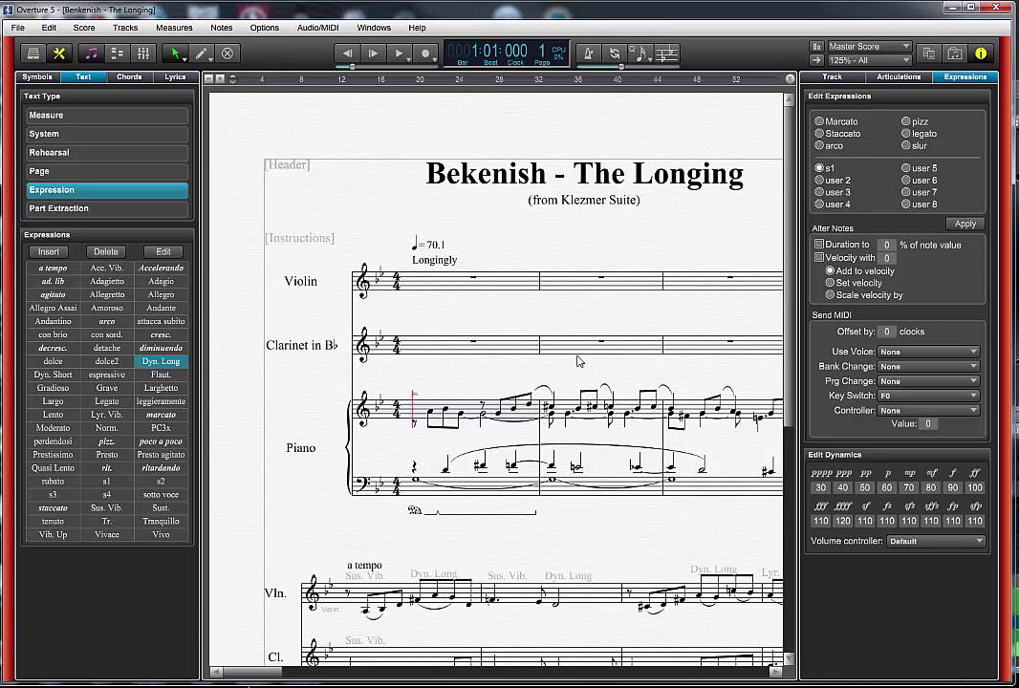
Place an s1 marking just above the piano's first beat and scroll the score.
click(104, 482)
click(432, 382)
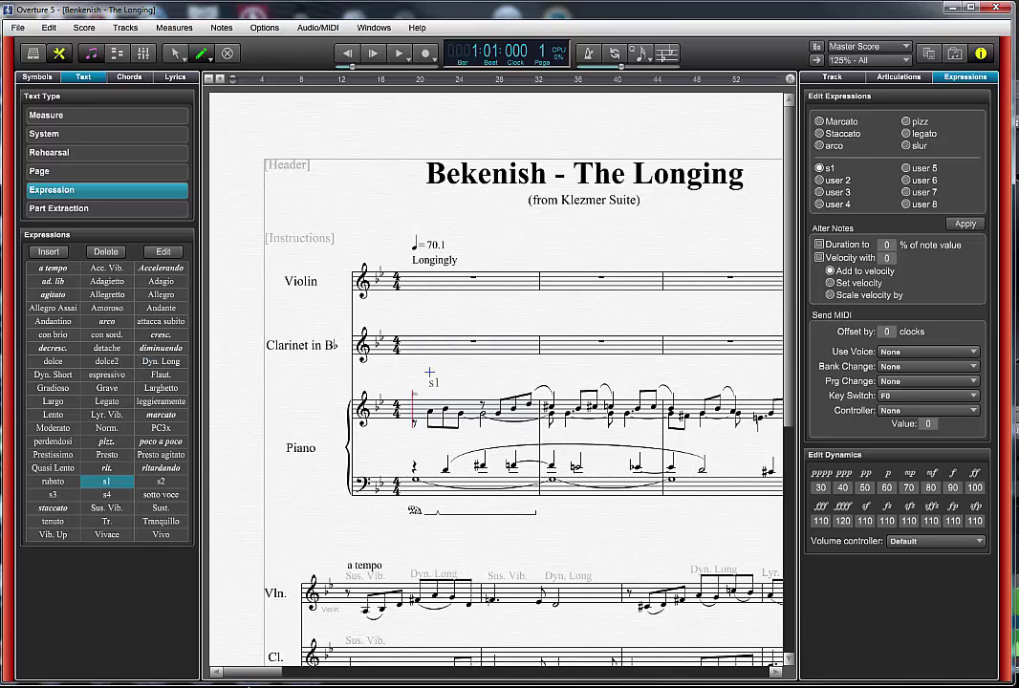
drag(432, 383, 427, 391)
drag(250, 672, 438, 670)
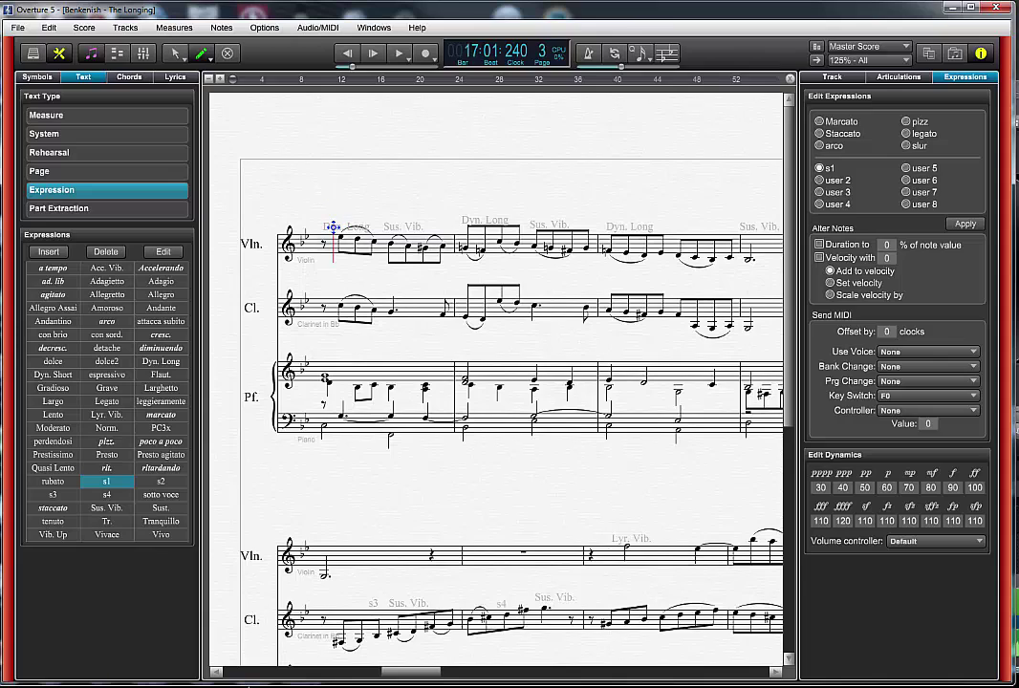
right_click(335, 227)
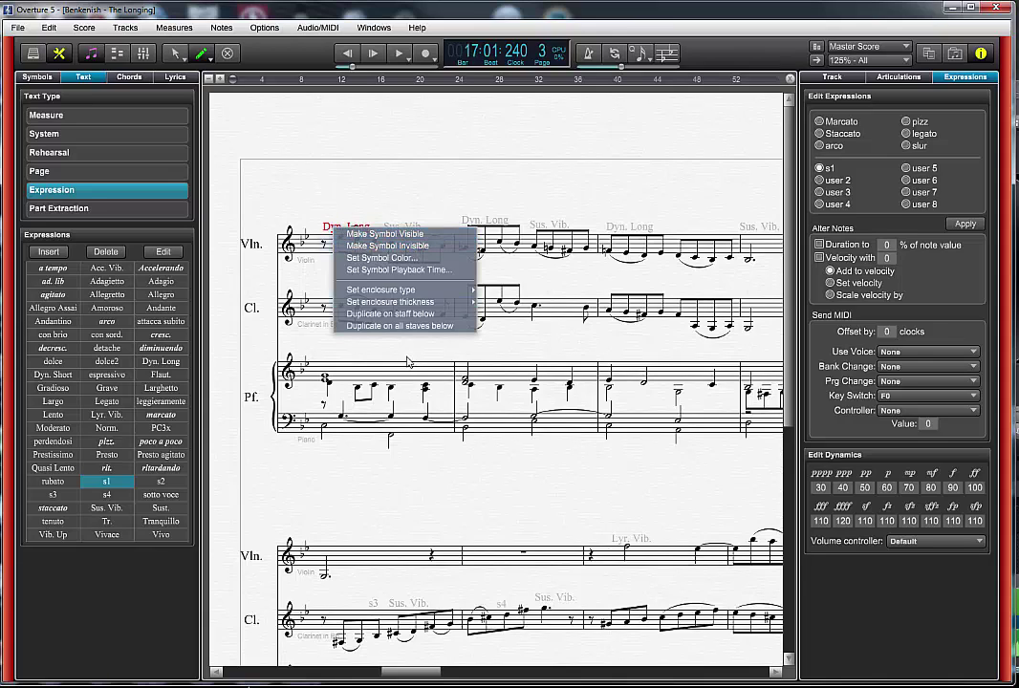
click(368, 235)
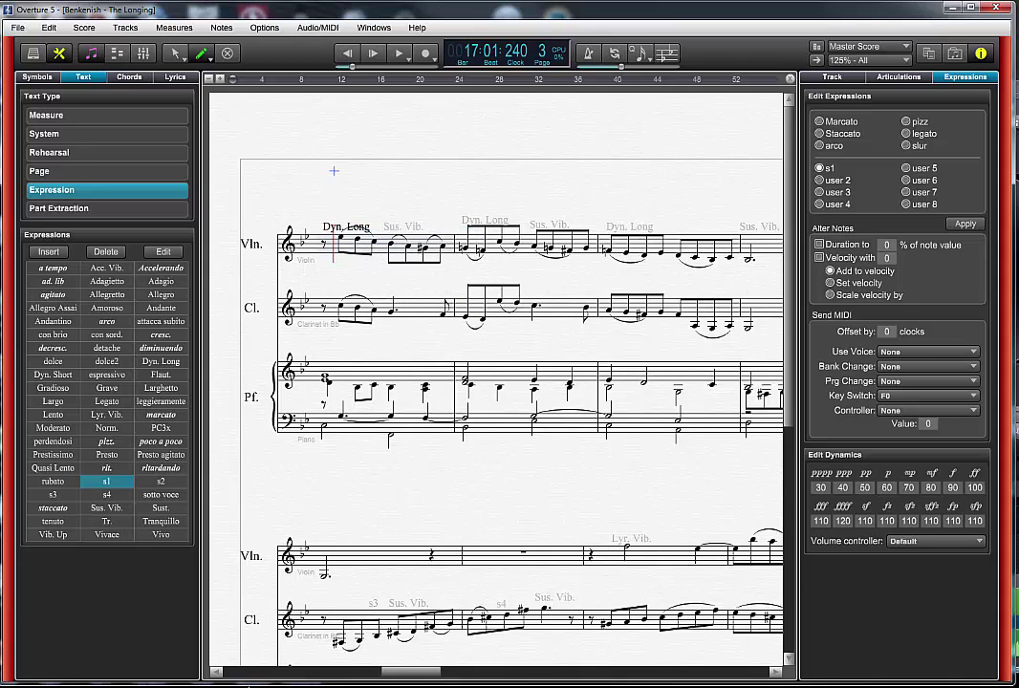
click(326, 226)
right_click(340, 229)
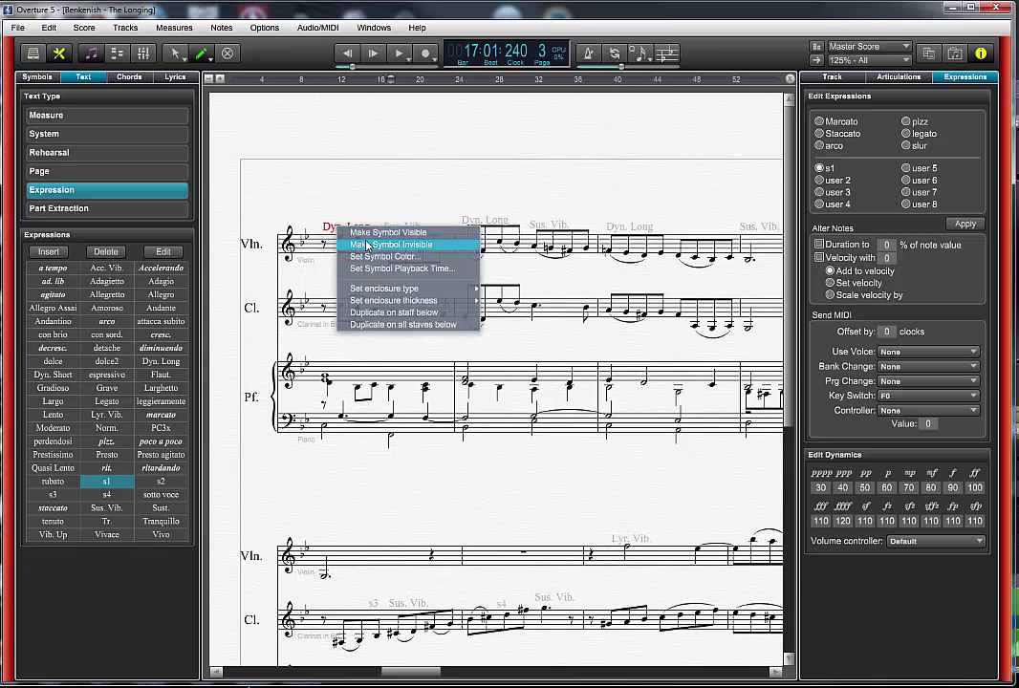
click(368, 245)
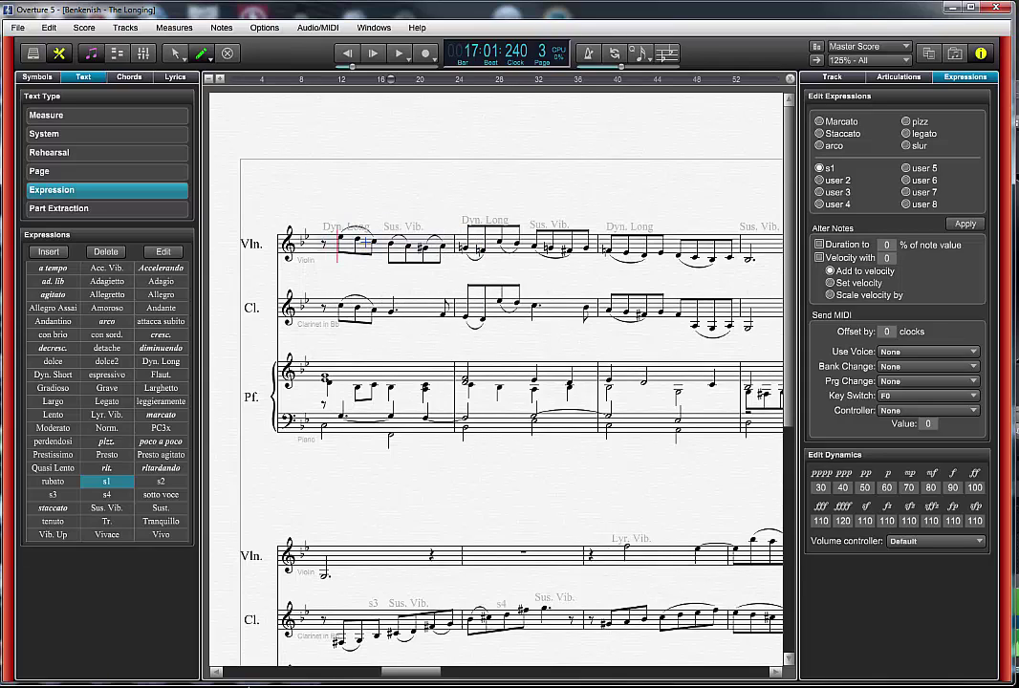
click(263, 27)
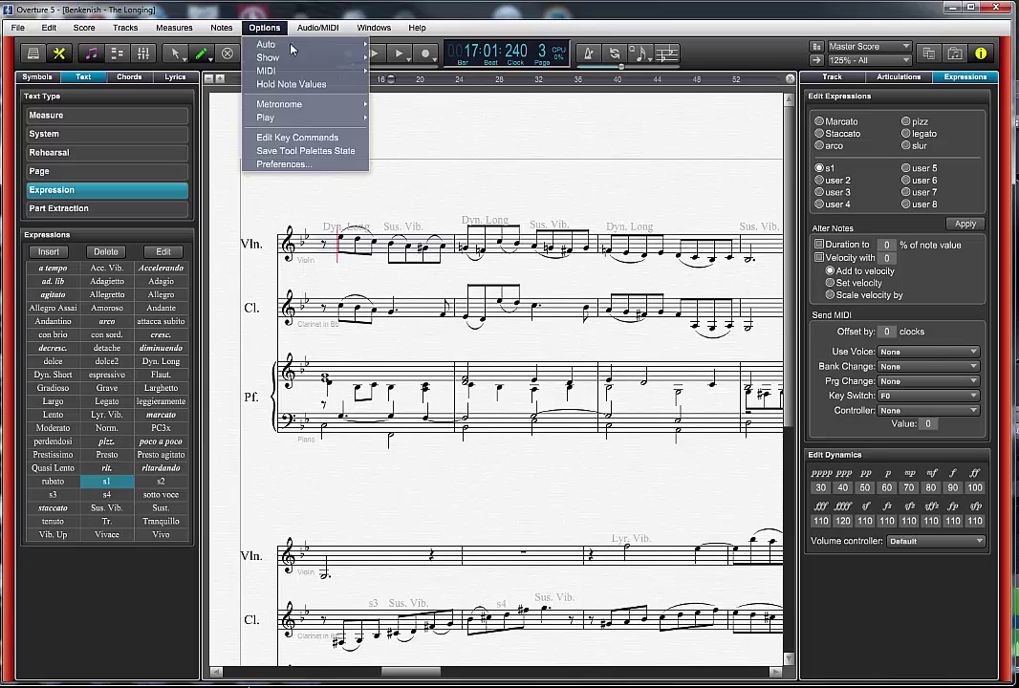
mouse_move(299, 63)
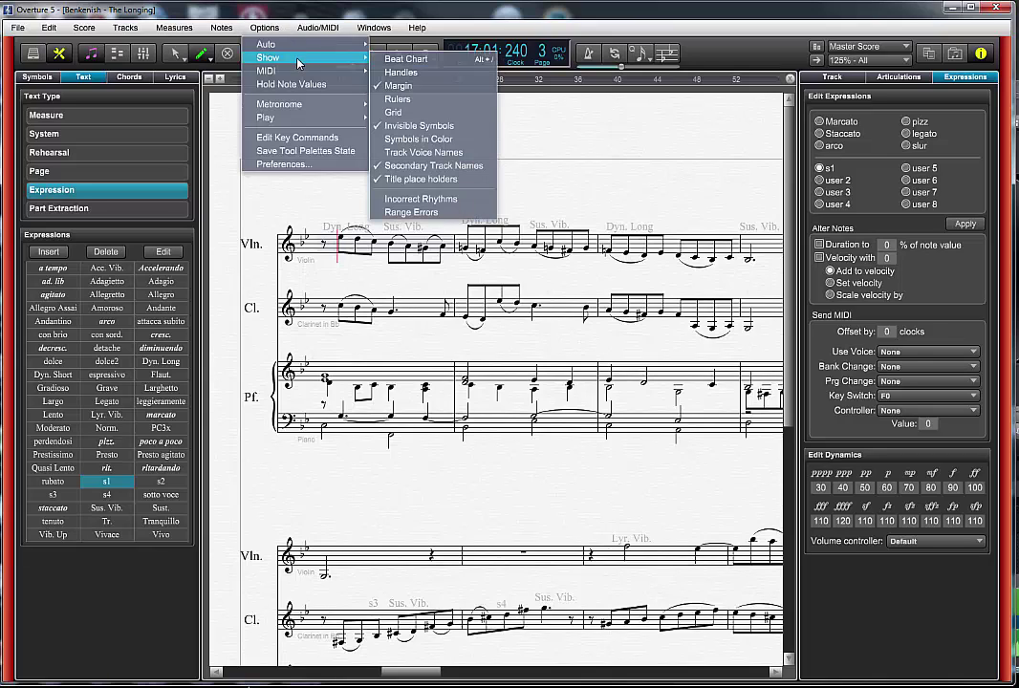
click(421, 126)
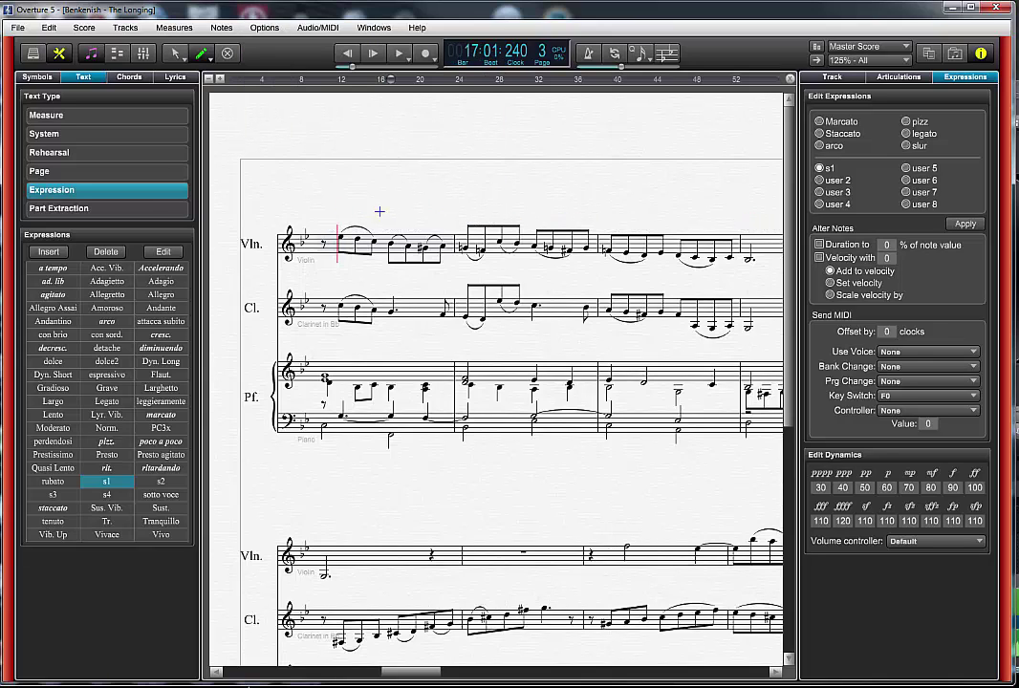
click(265, 27)
mouse_move(328, 59)
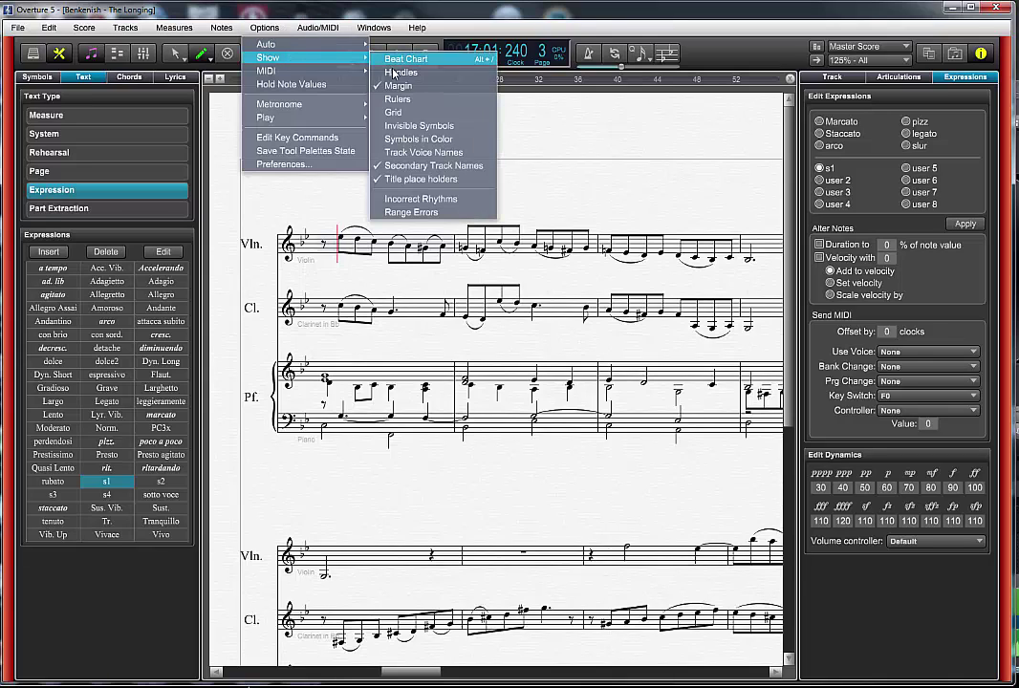
click(396, 126)
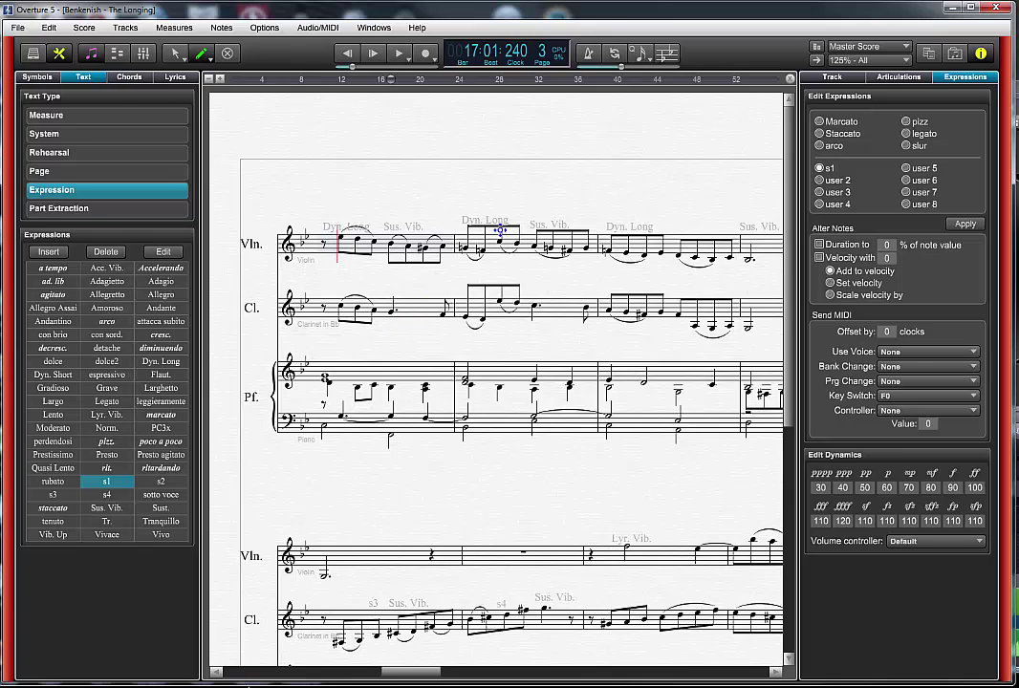
Scroll the score, switch to the arrow tool and set the position in measure 26.
drag(447, 672, 543, 676)
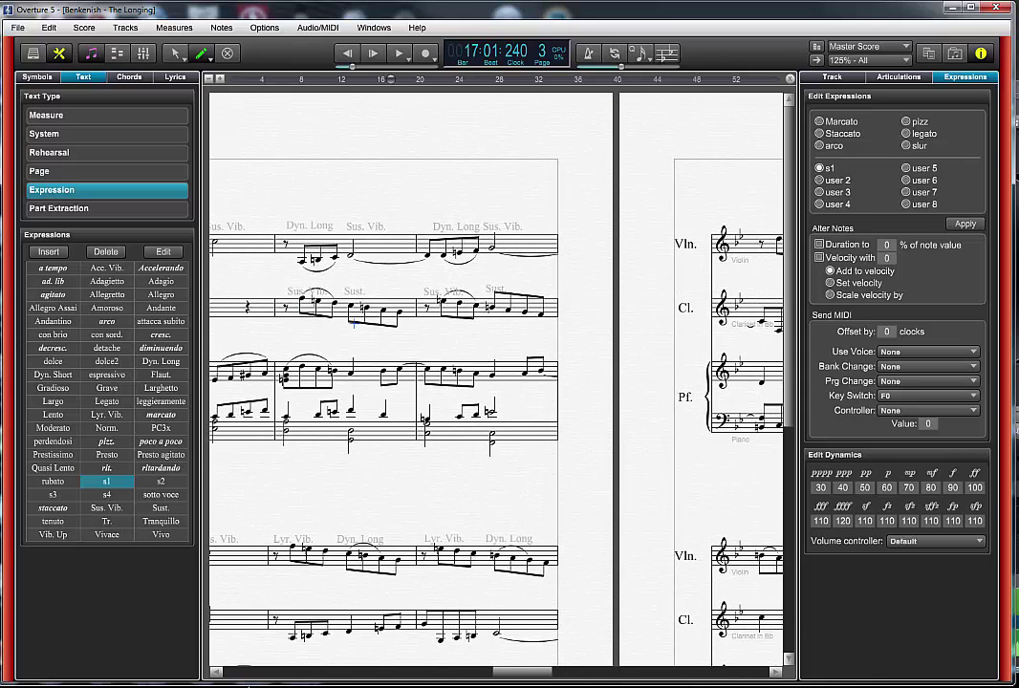
key(Escape)
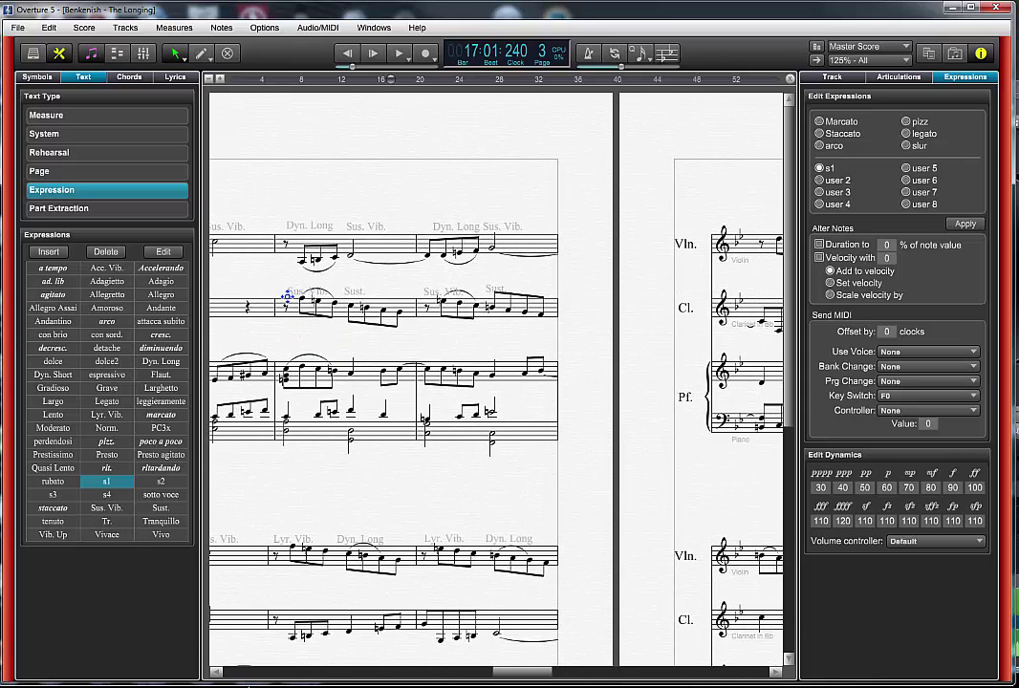
click(260, 310)
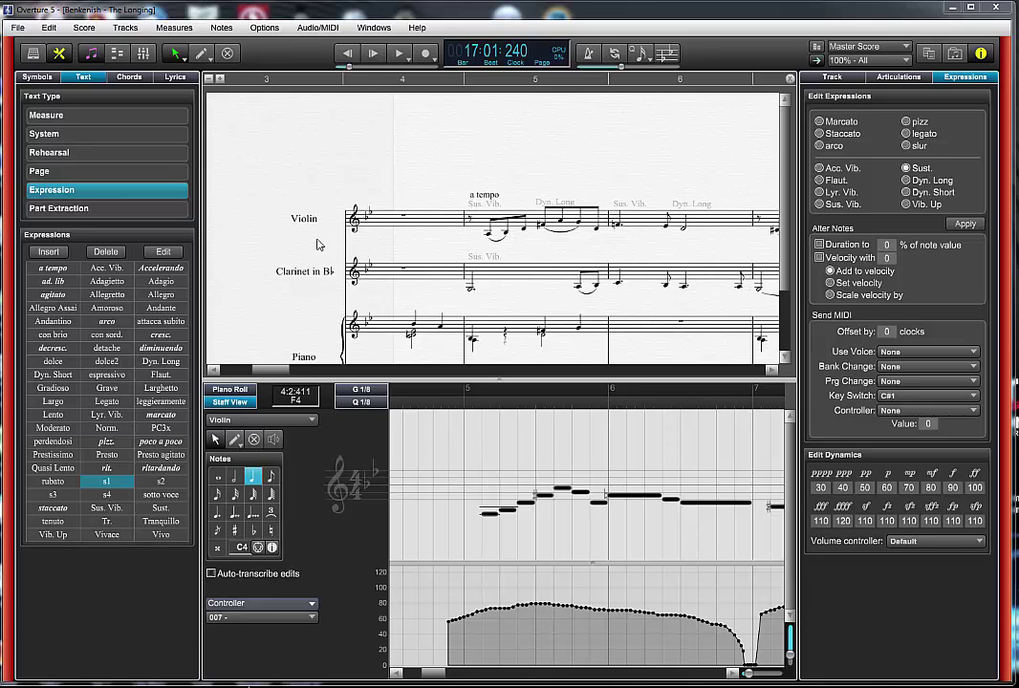
Create a new text expression named 'Sul pont.' in the Expressions list.
click(49, 251)
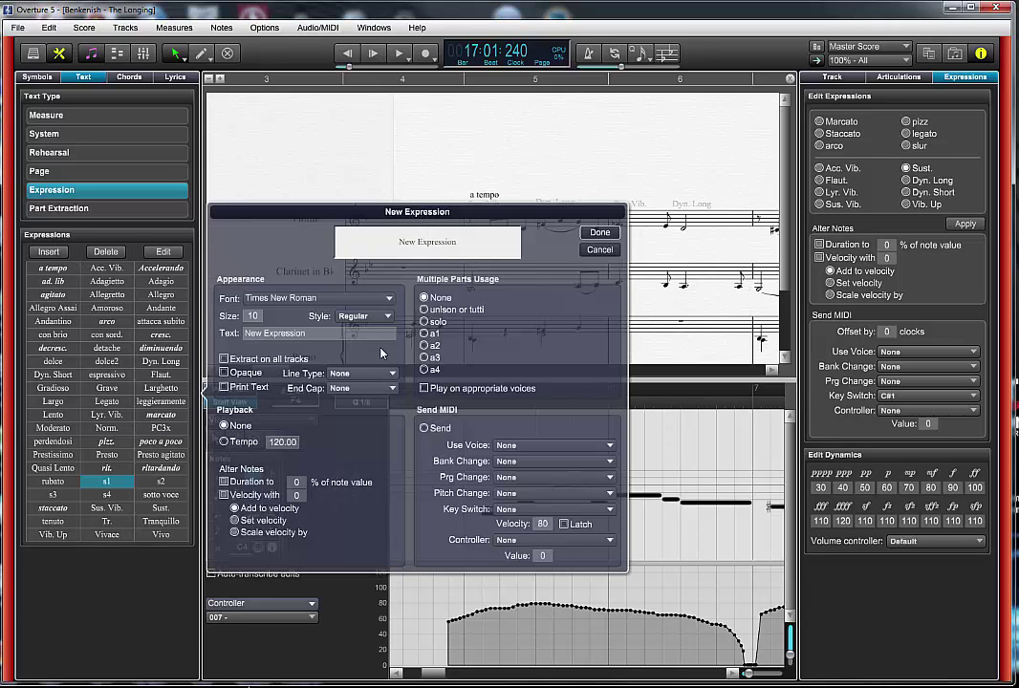
click(323, 335)
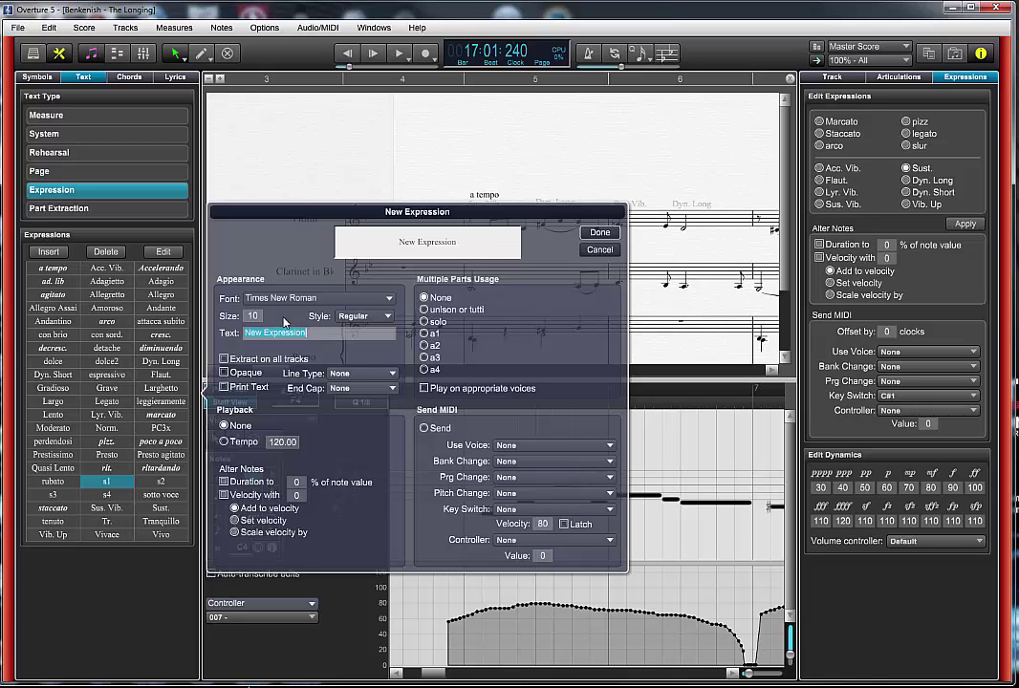
text(Sul pont.)
click(599, 232)
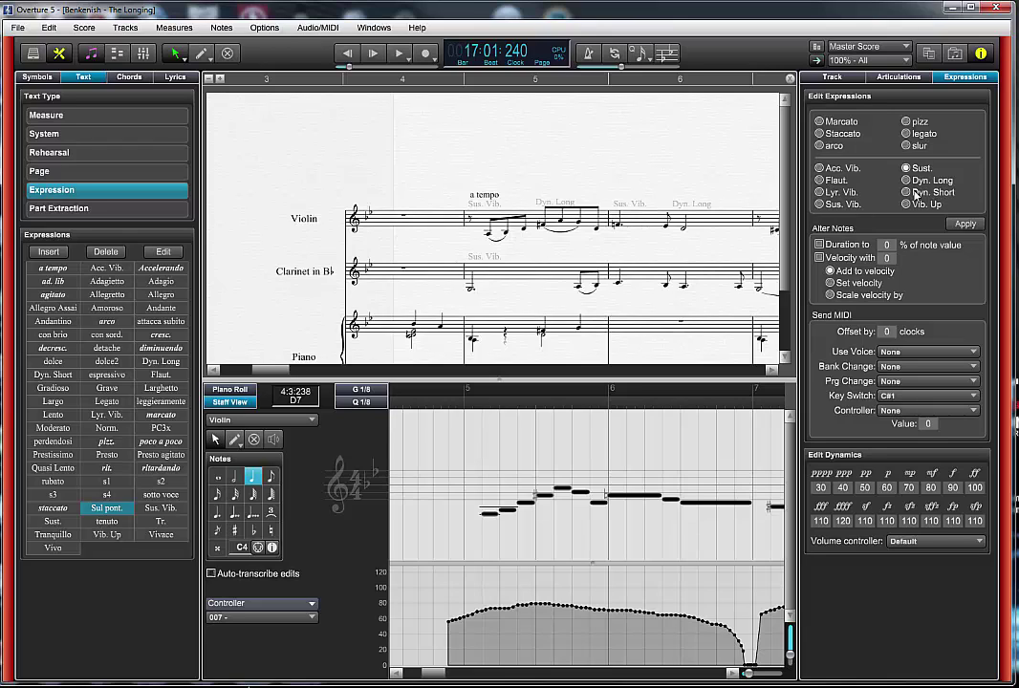
Change the expression's key switch from C#1 to A#2.
click(907, 204)
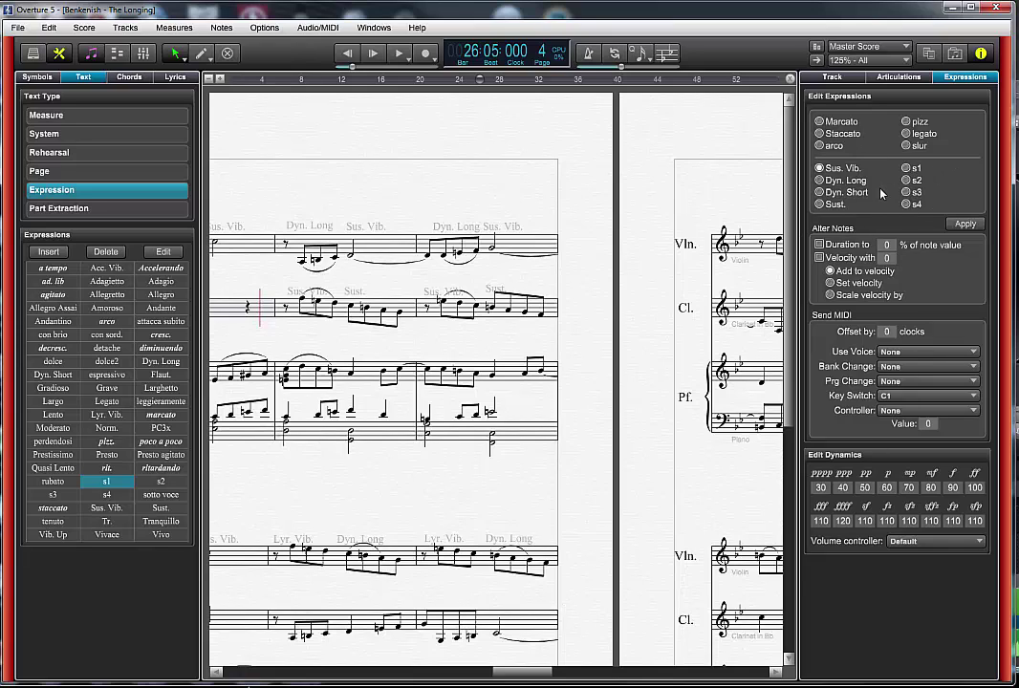
Scroll back to the opening measures, select the first violin note, and open the Windows menu.
click(478, 675)
drag(478, 677, 405, 676)
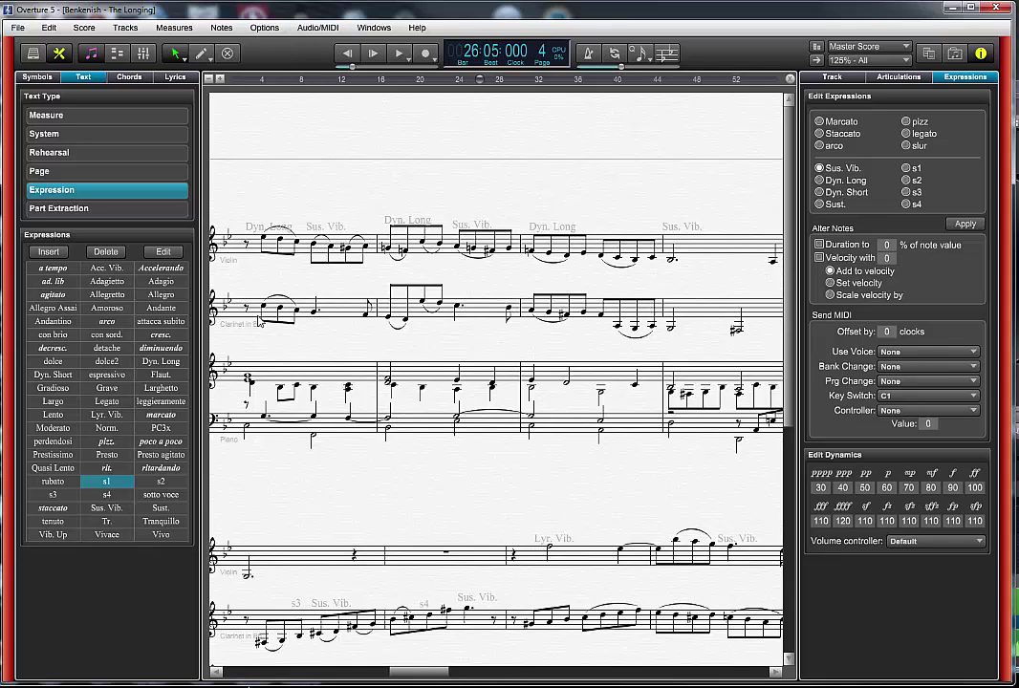
click(260, 254)
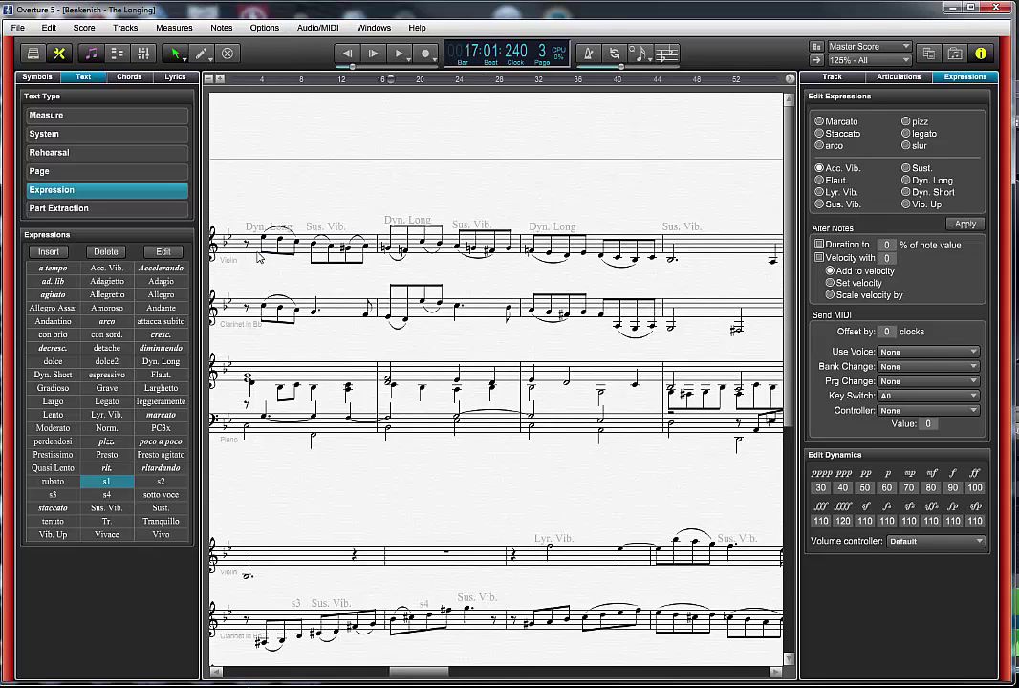
click(317, 27)
Show the violin part in Linear View with a Controller 007 volume lane, scrolled to the start.
mouse_move(374, 27)
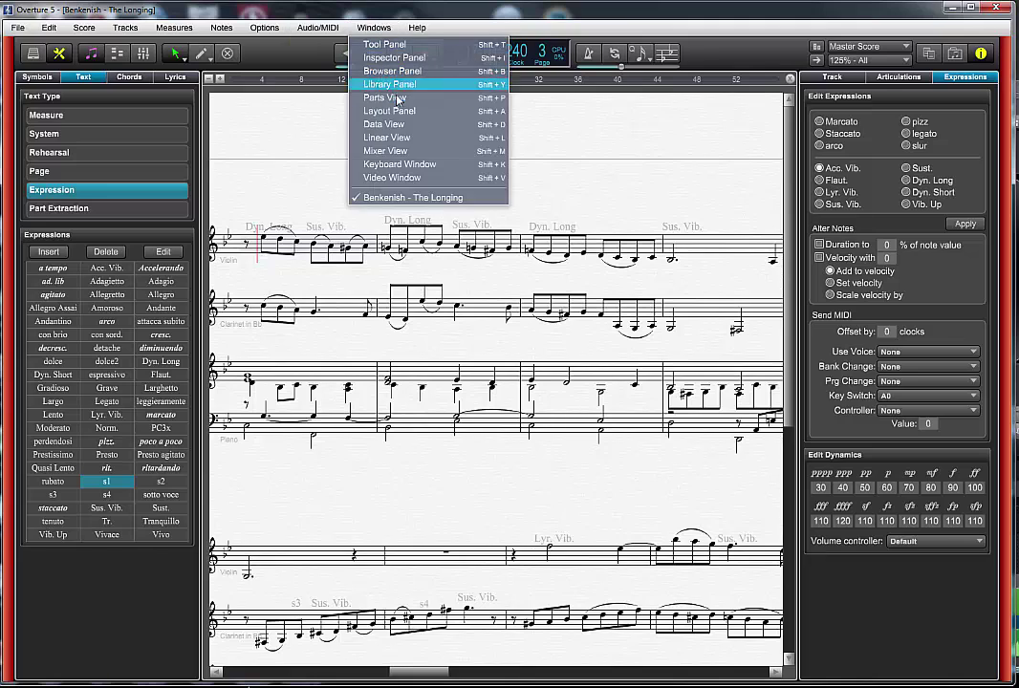
click(387, 138)
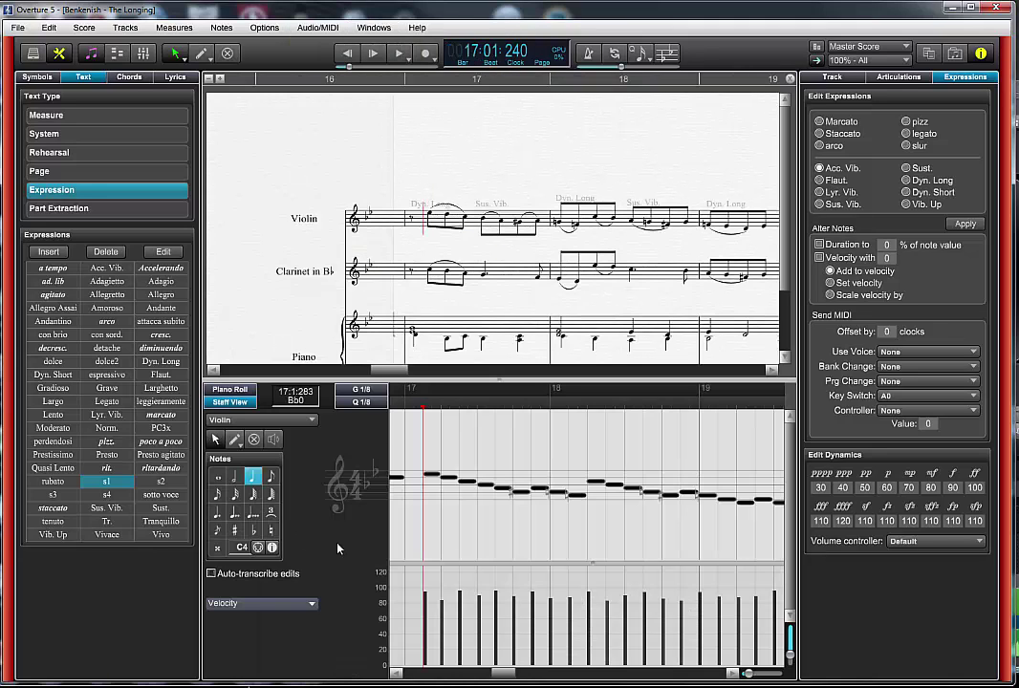
click(269, 608)
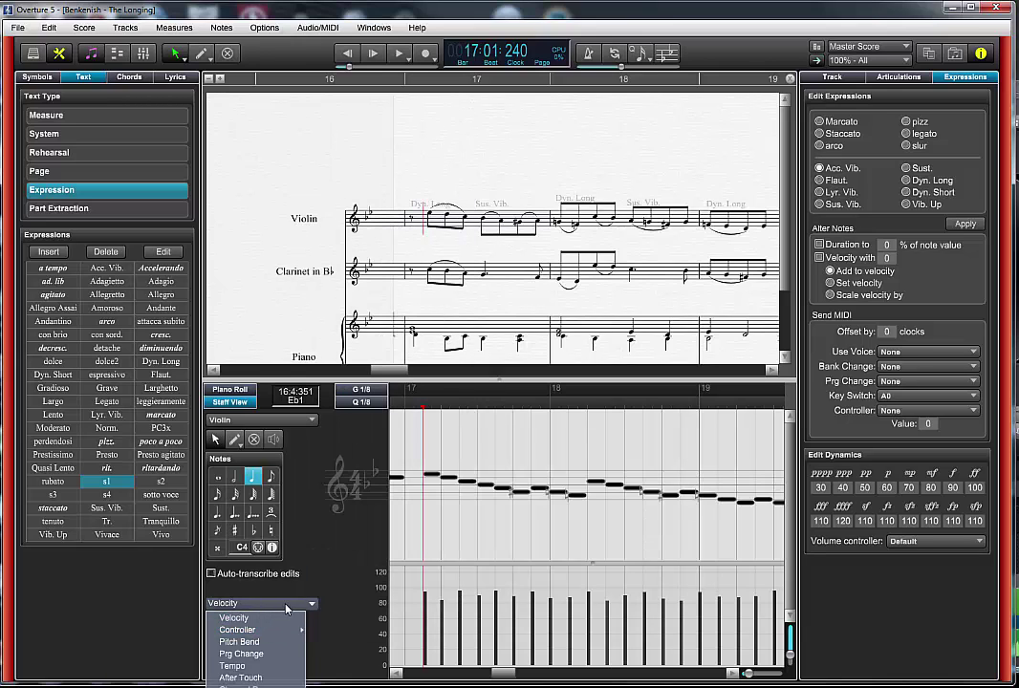
mouse_move(258, 630)
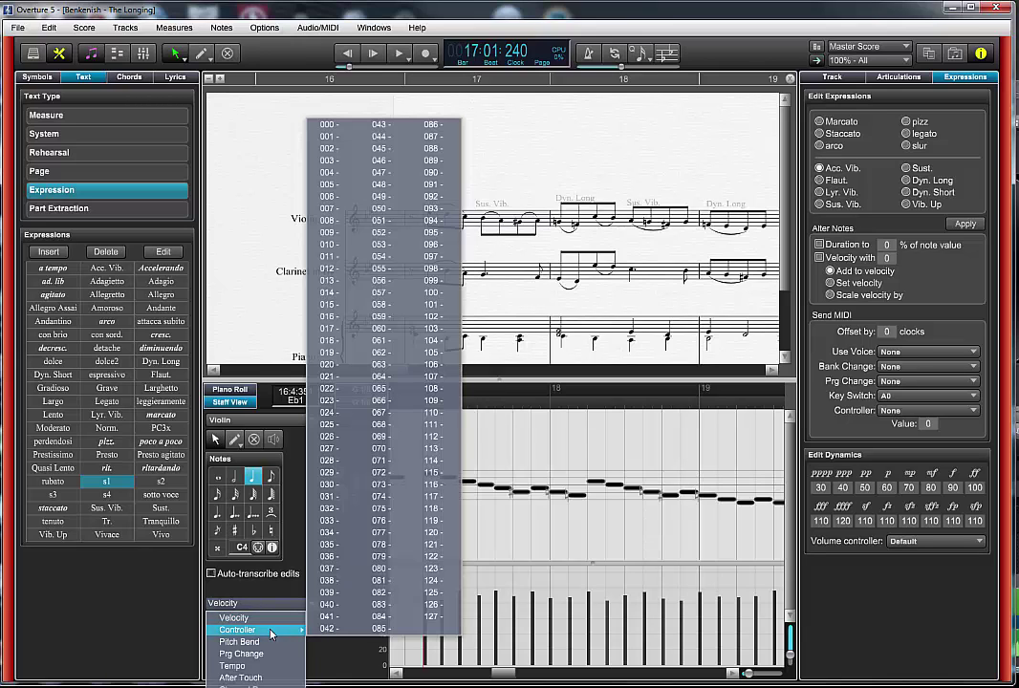
click(326, 209)
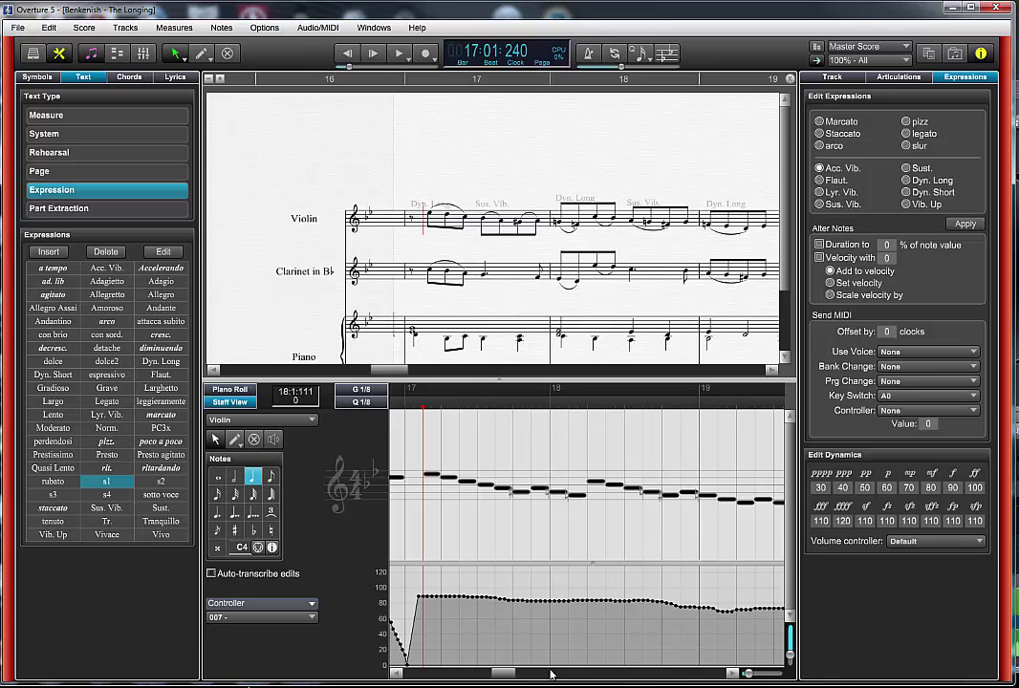
drag(513, 677, 554, 678)
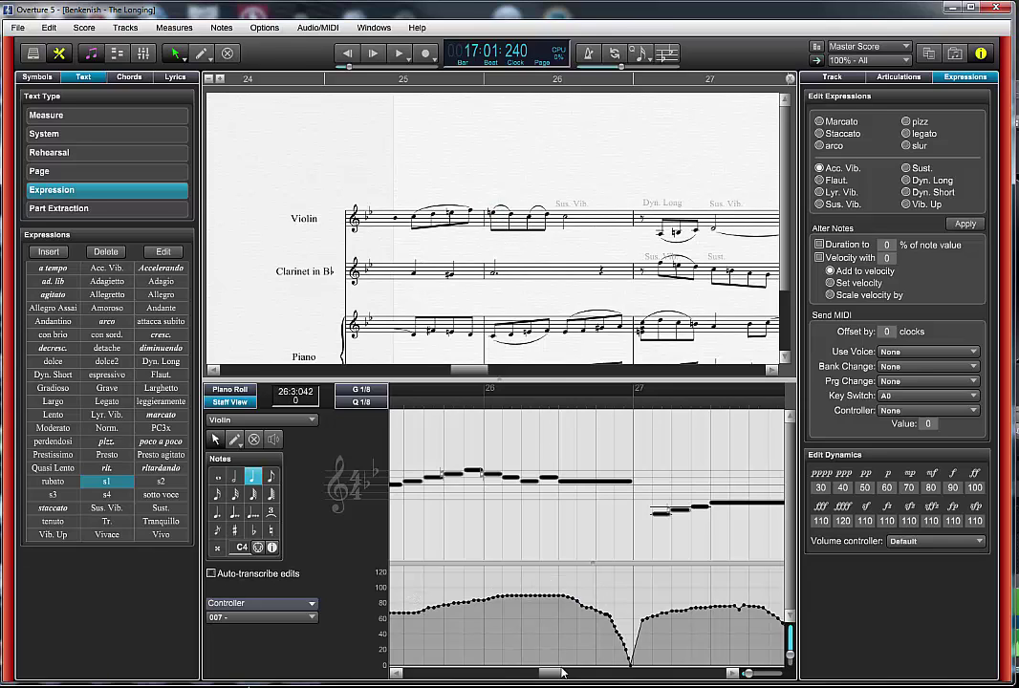
drag(542, 675, 535, 675)
scroll(534, 581, left, 10)
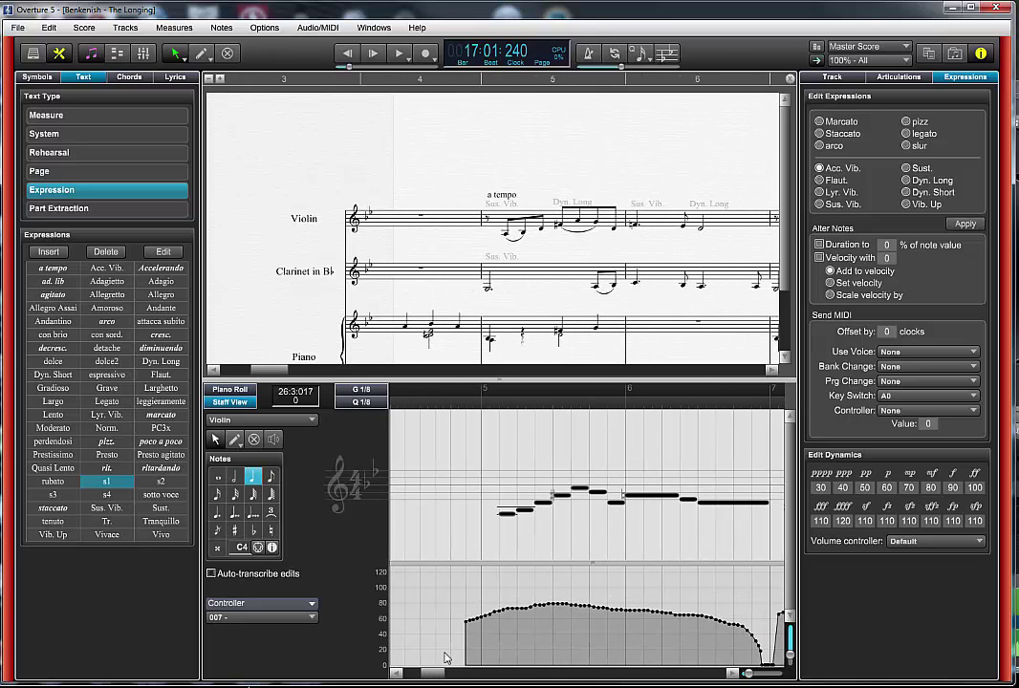